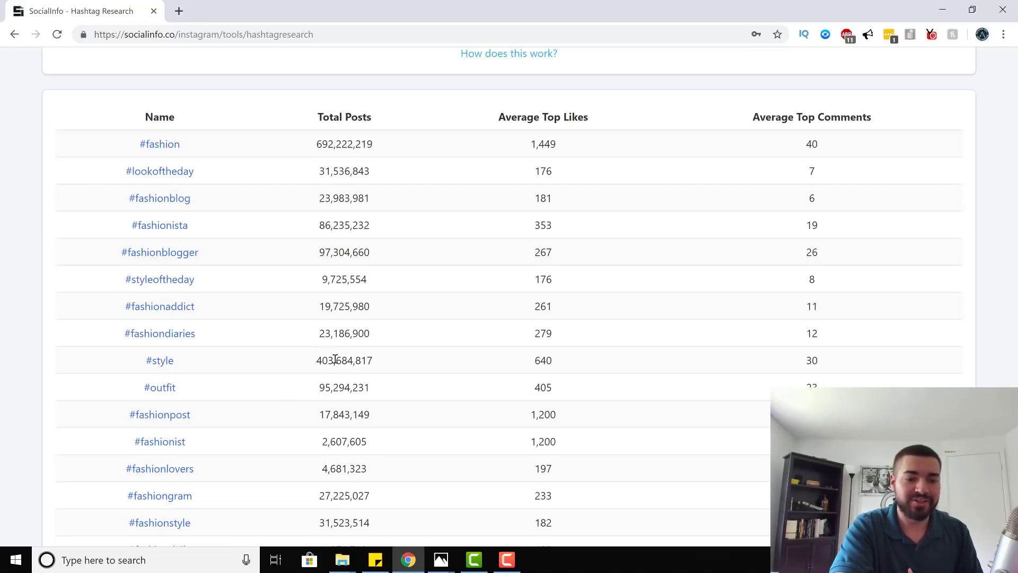
scroll(377, 393, "down", 2)
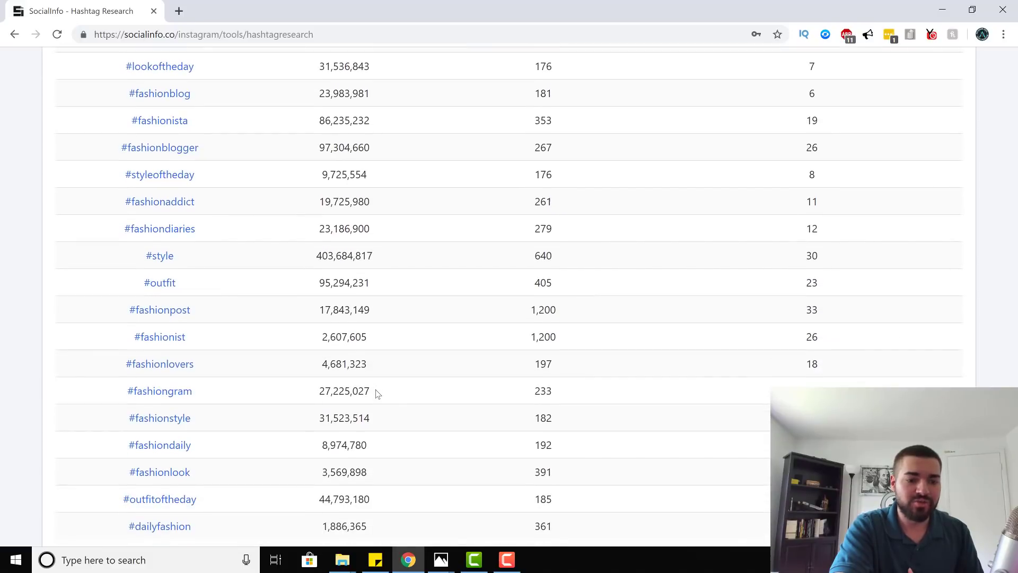
scroll(377, 392, "down", 2)
scroll(377, 393, "up", 2)
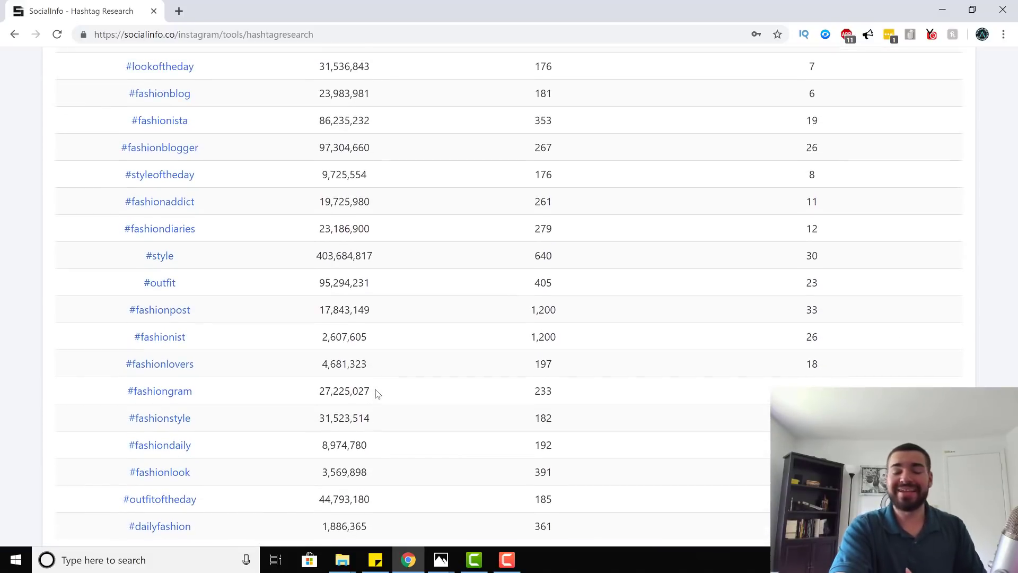
scroll(378, 393, "up", 7)
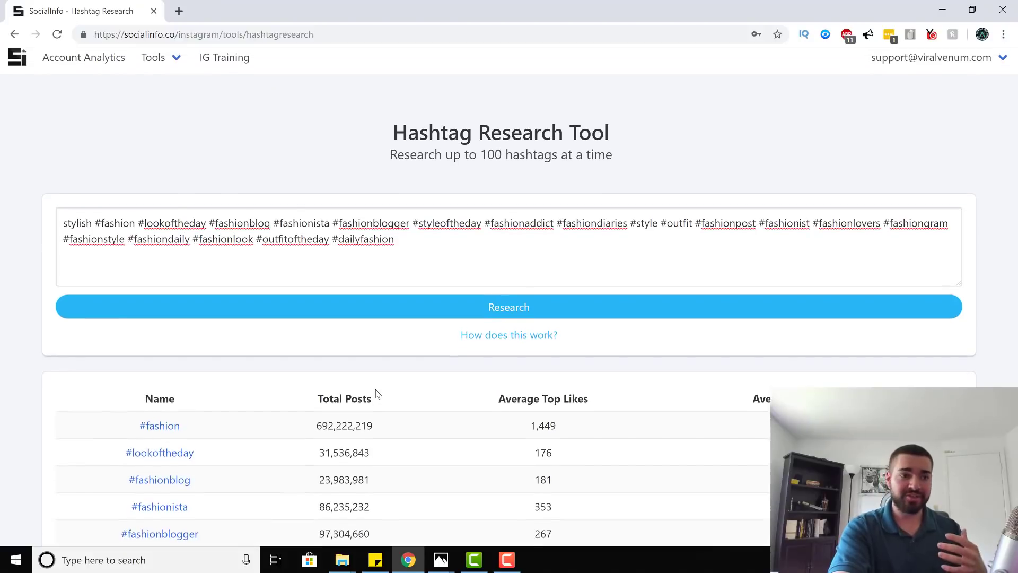
mouse_move(151, 63)
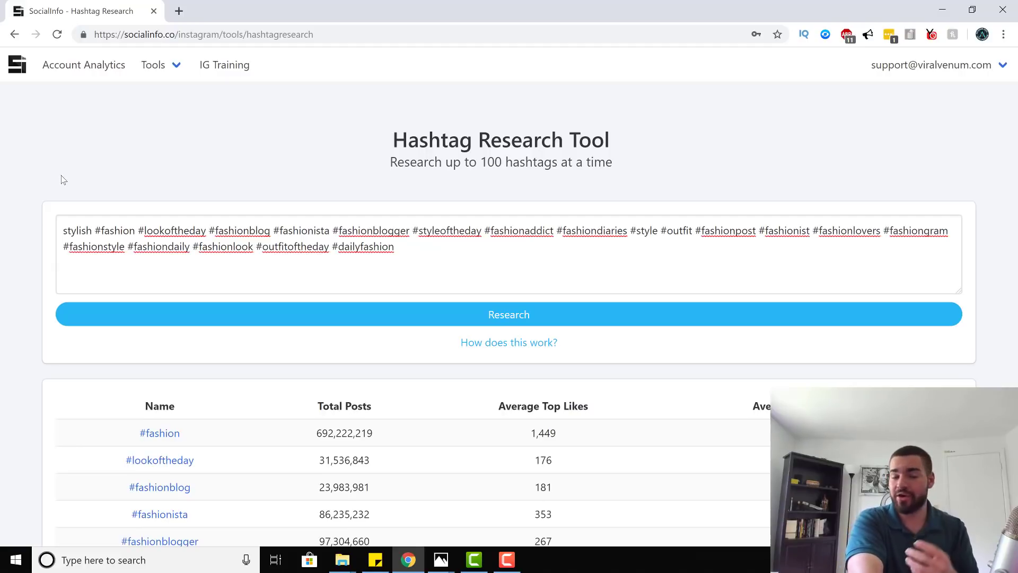
scroll(61, 179, "down", 3)
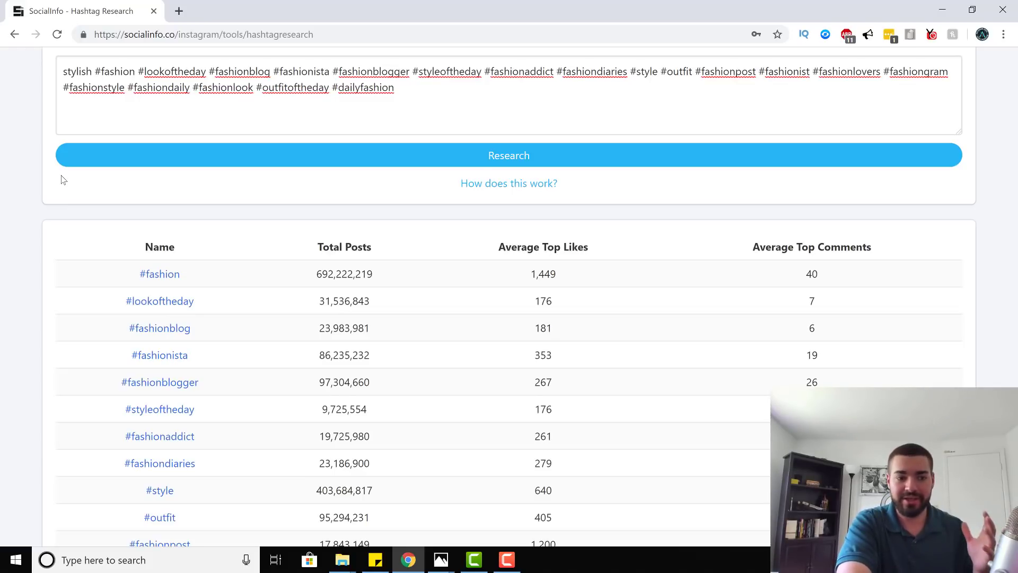
scroll(61, 180, "down", 2)
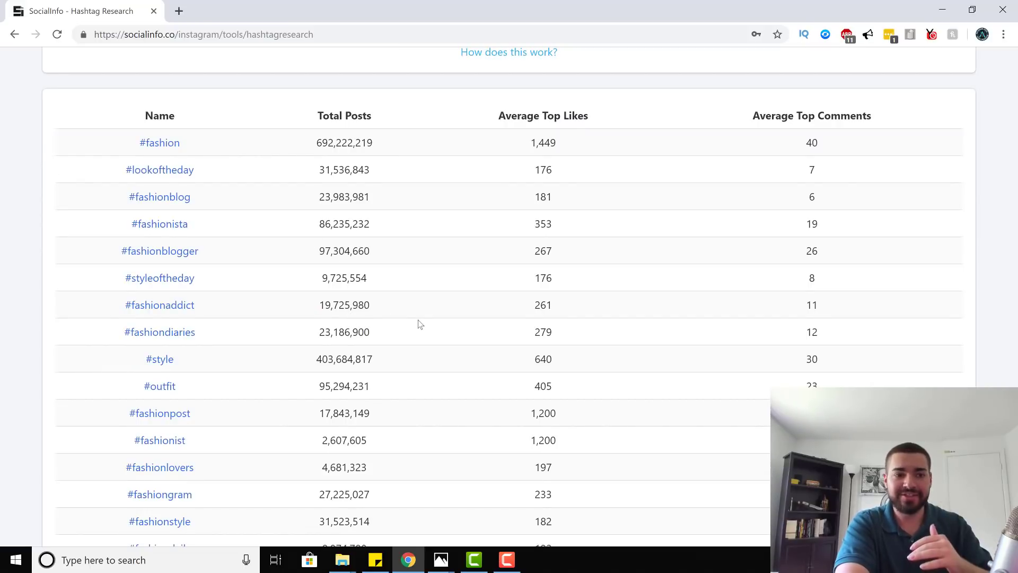
scroll(418, 324, "up", 5)
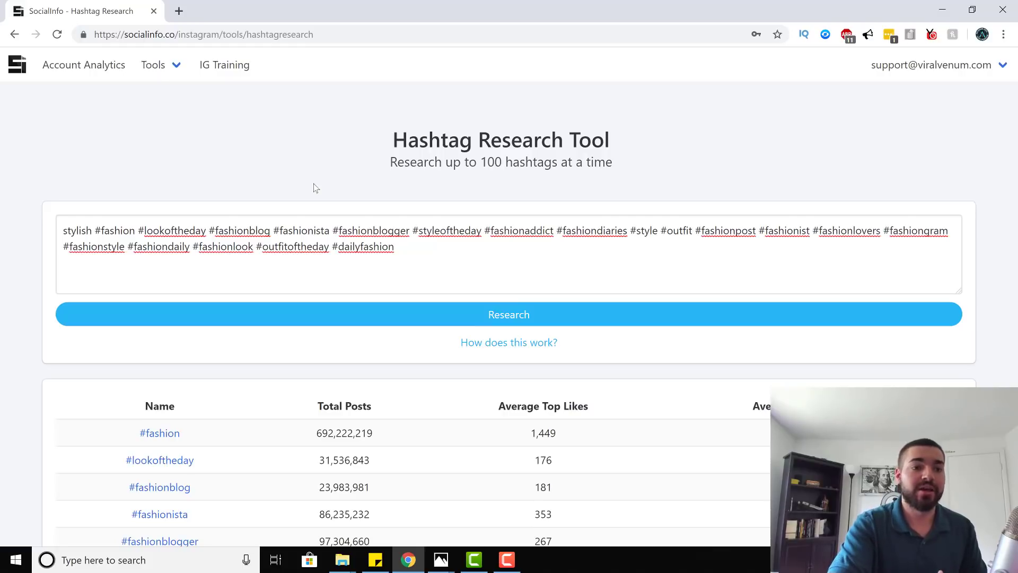
- Open the Tools dropdown in SocialInfo's top navigation bar
mouse_move(158, 65)
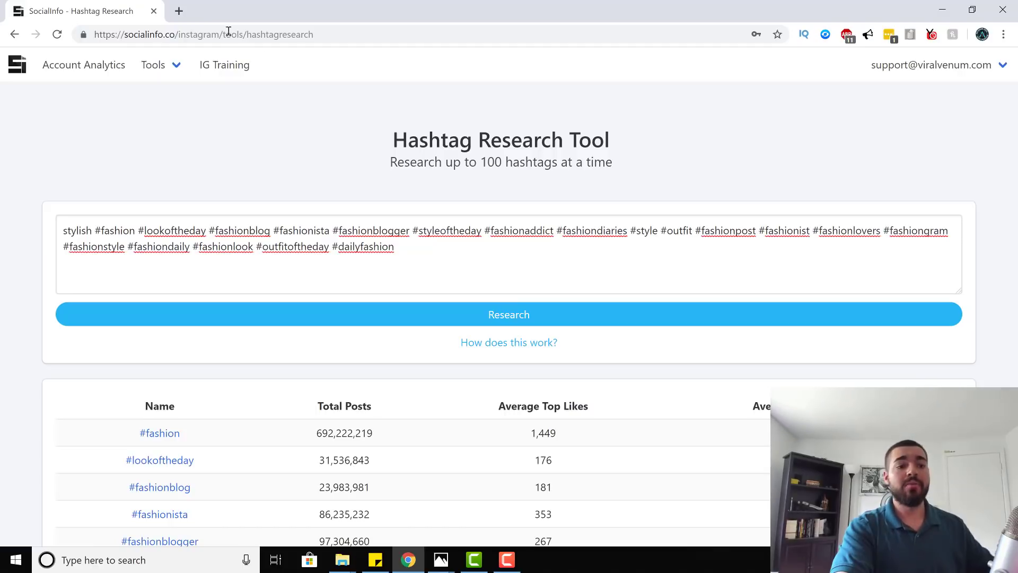
left_click(152, 68)
- Go to the Download Media tool and focus its Instagram post-link field
left_click(177, 139)
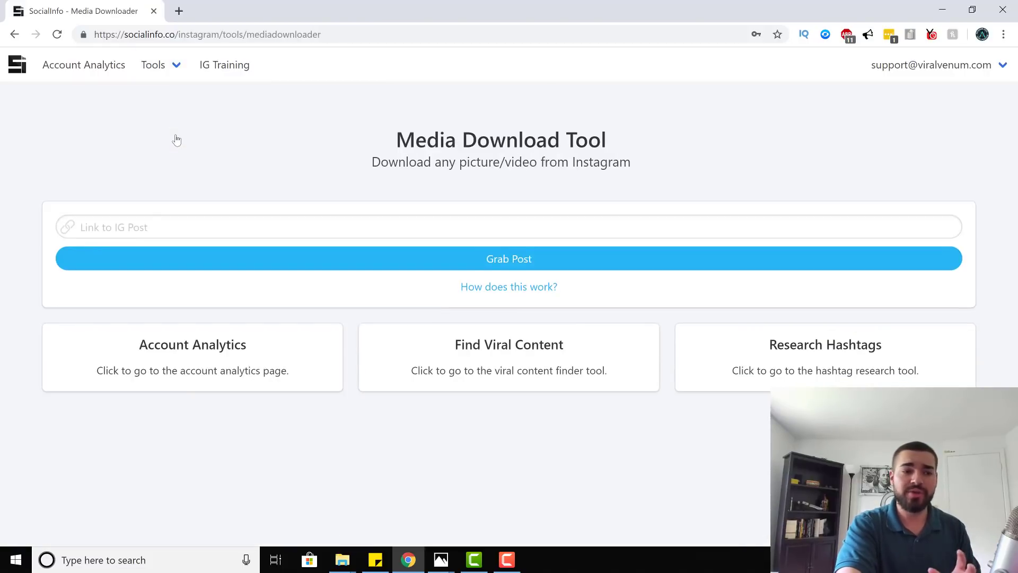
left_click(135, 227)
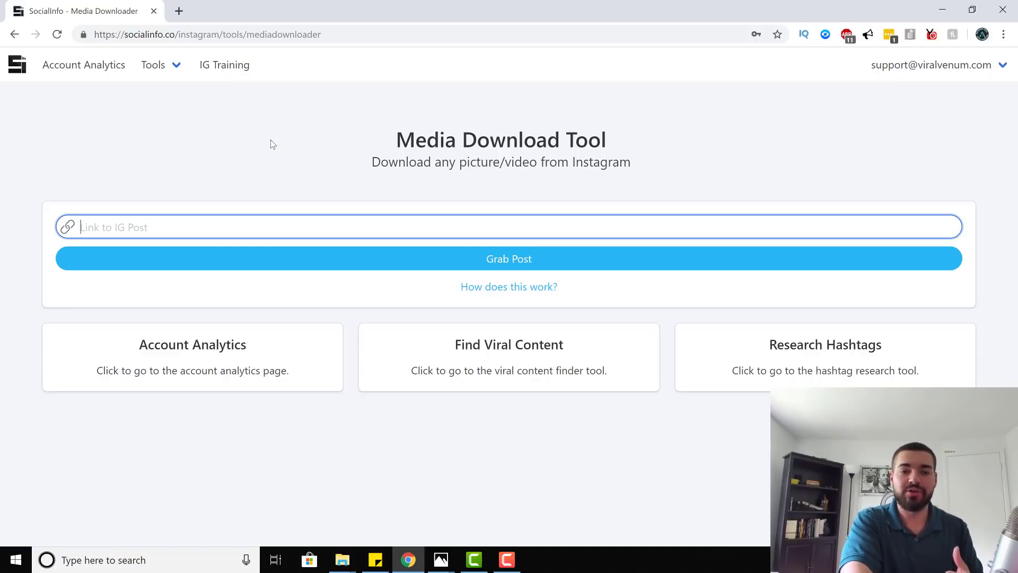
left_click(162, 66)
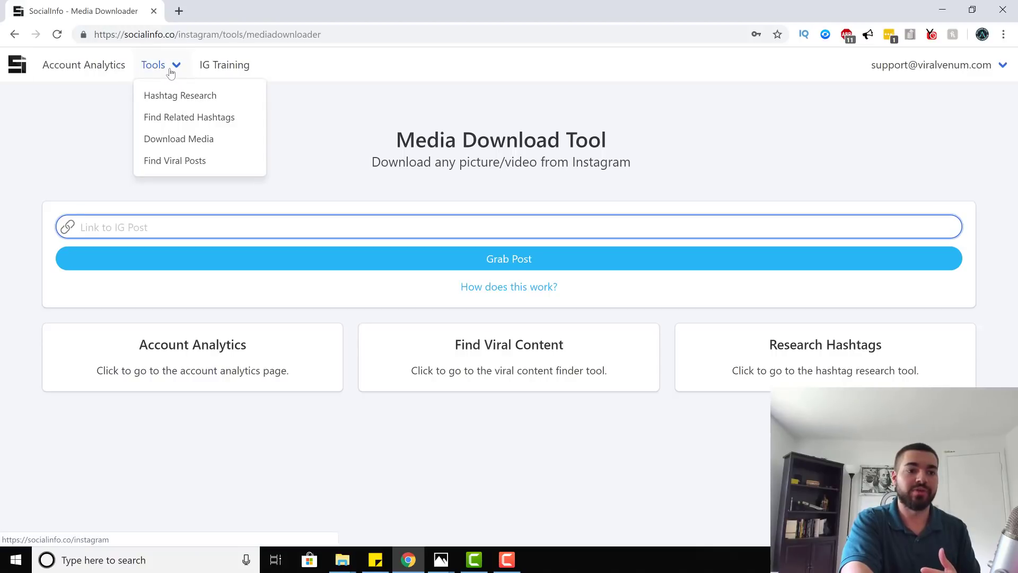
left_click(177, 162)
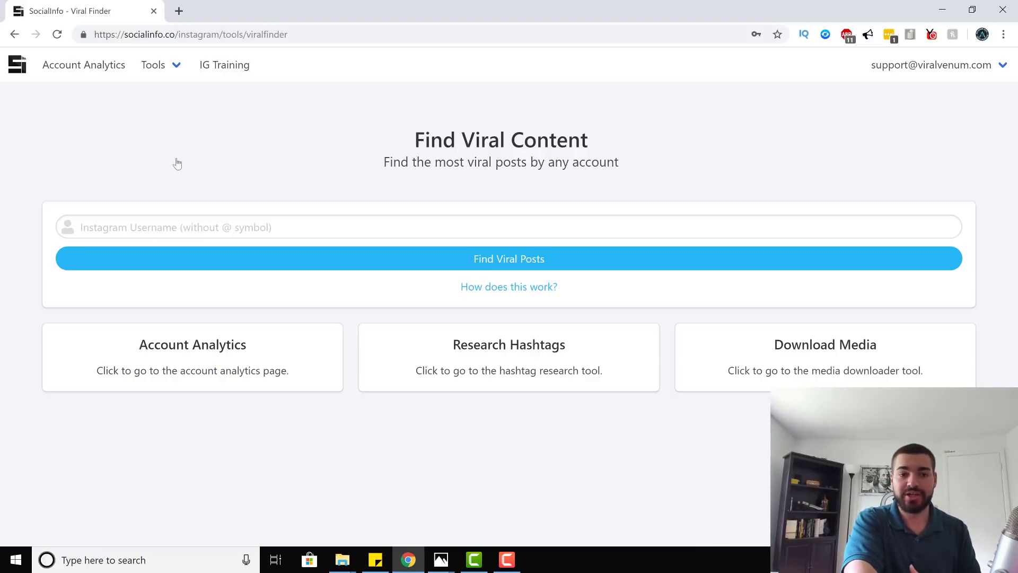
left_click(180, 227)
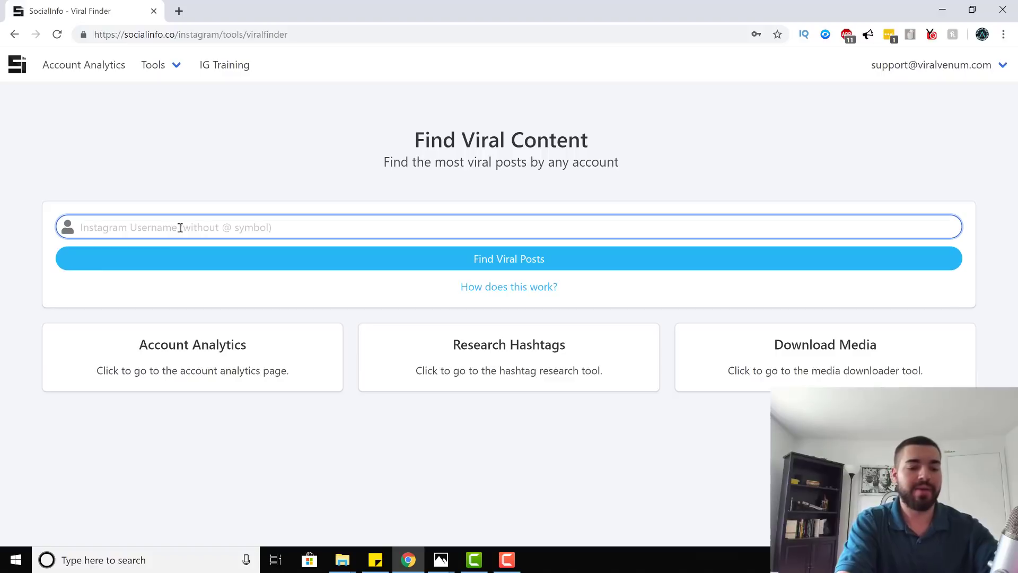
type("@re")
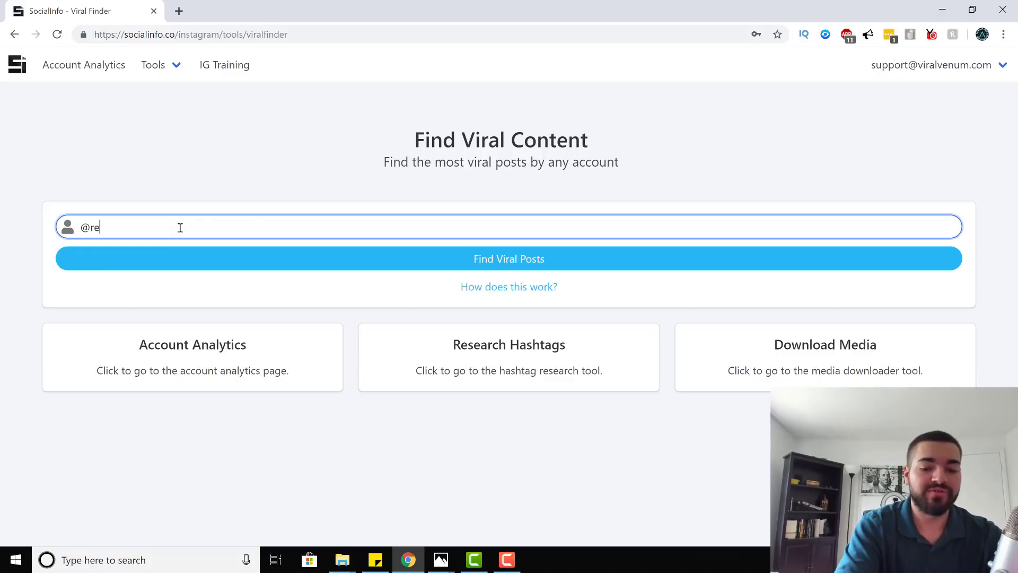
type("dpillsuccess")
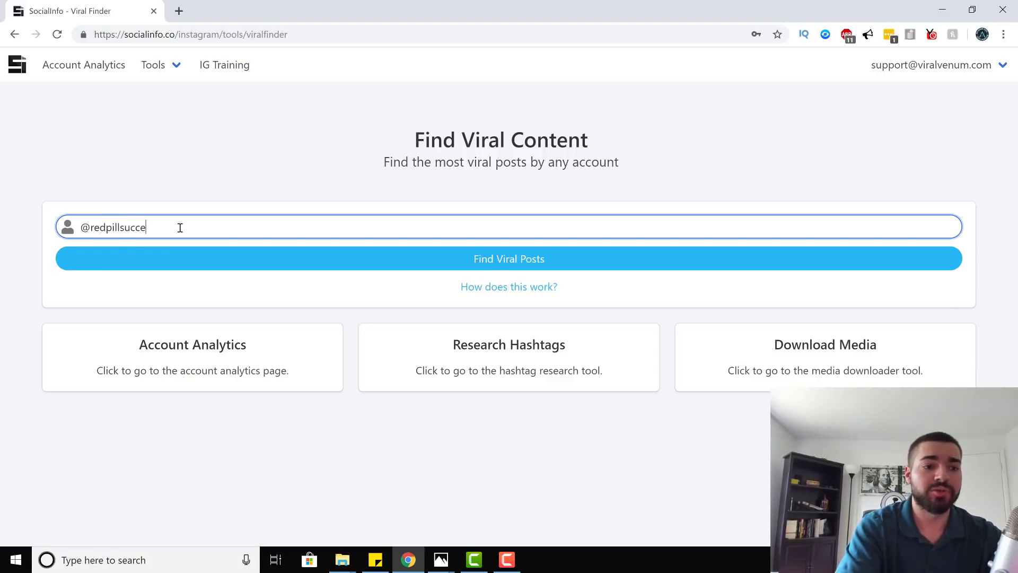
left_click(212, 273)
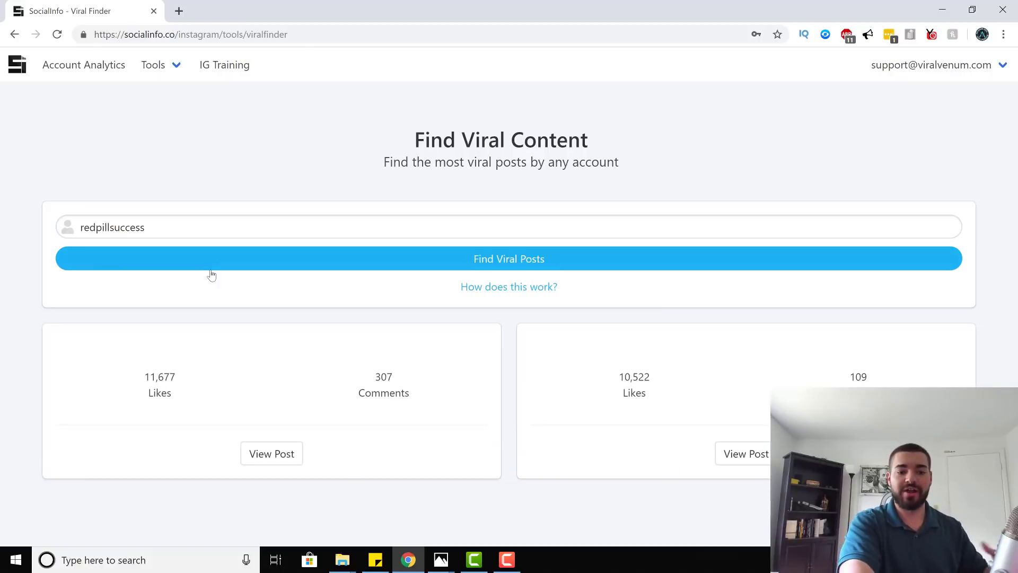
scroll(212, 274, "down", 1)
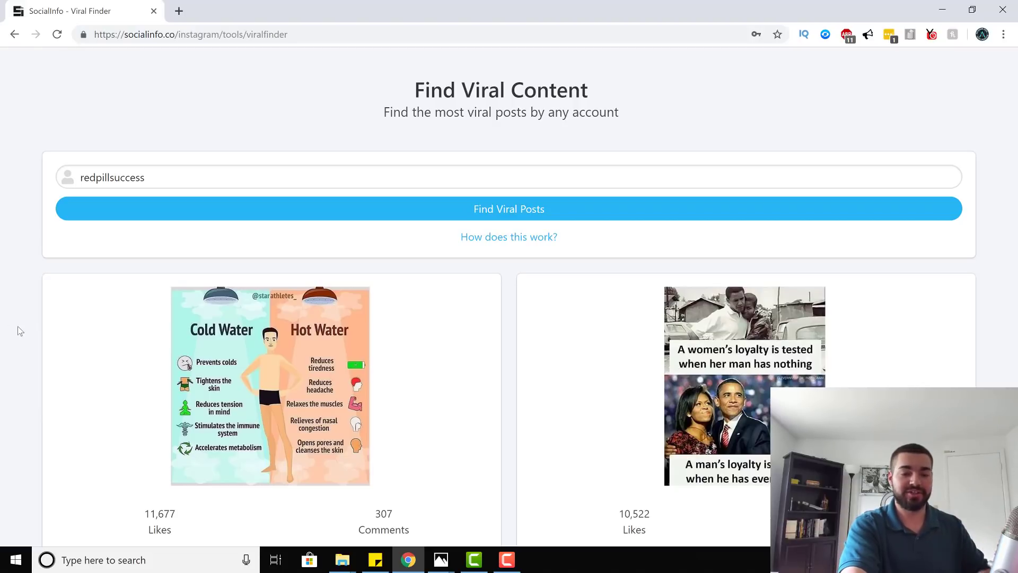
scroll(20, 331, "up", 1)
scroll(20, 330, "down", 2)
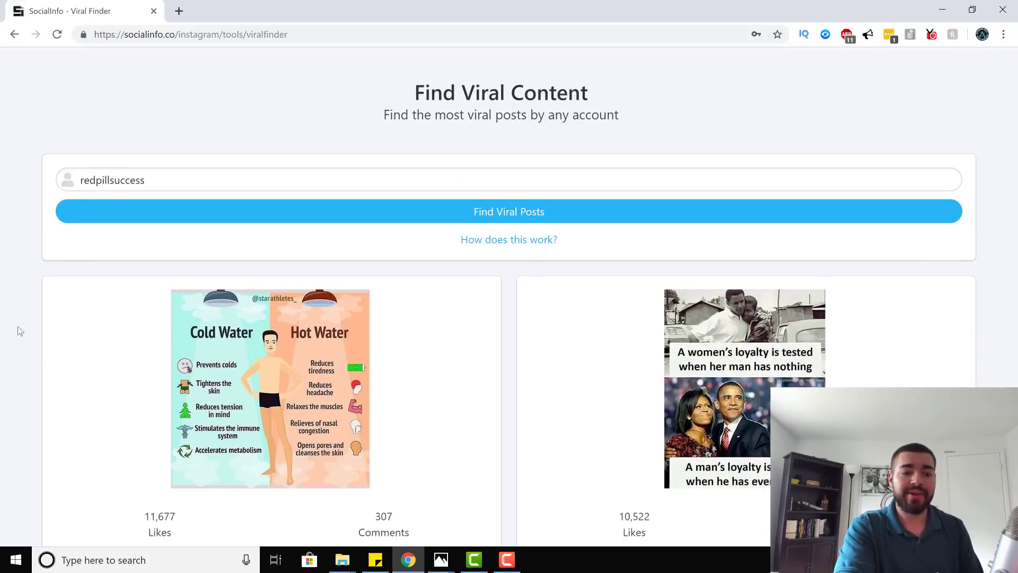
scroll(20, 331, "down", 1)
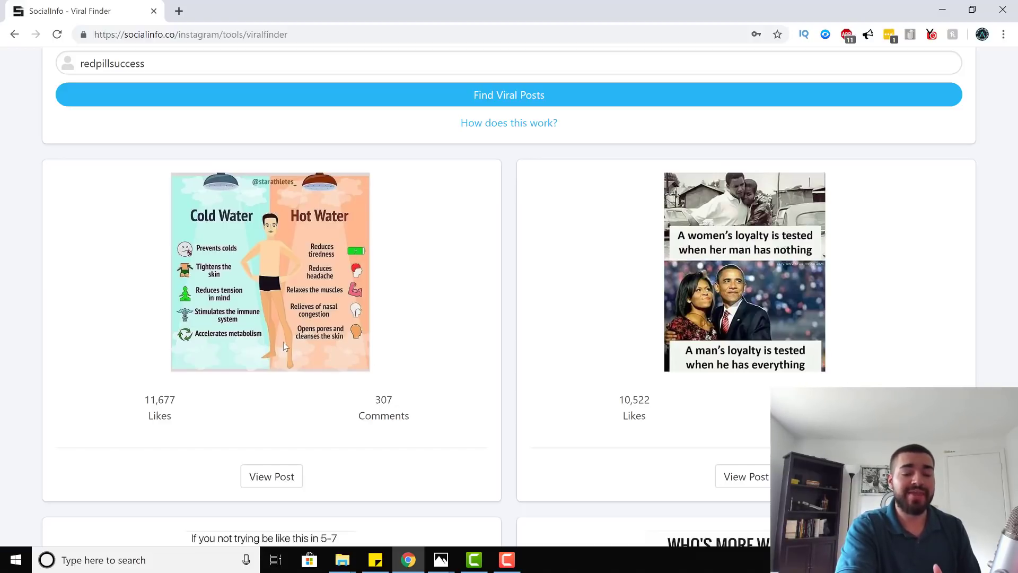
- Open the top Cold Water versus Hot Water post on Instagram and copy its link
left_click(269, 477)
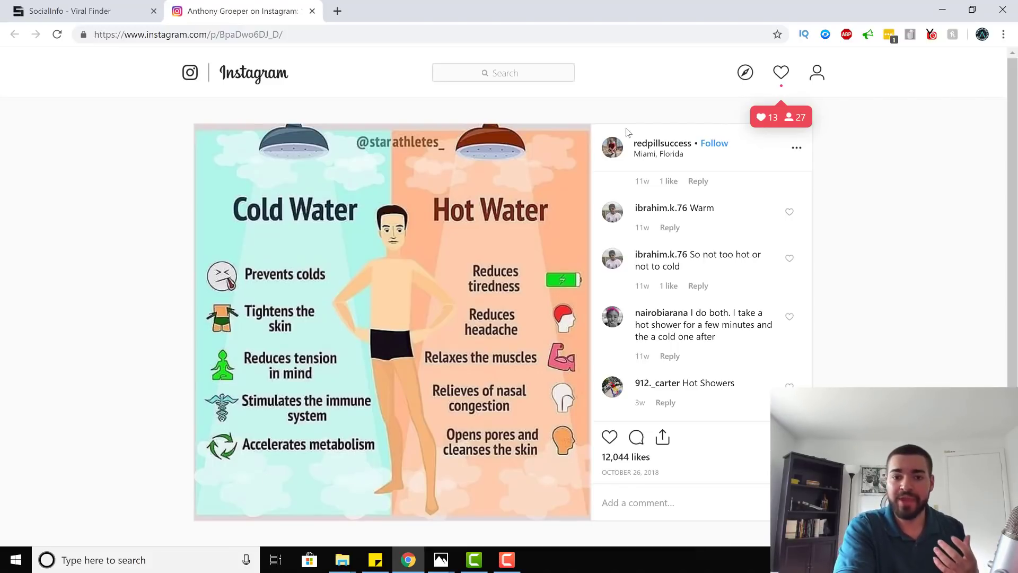
left_click(797, 148)
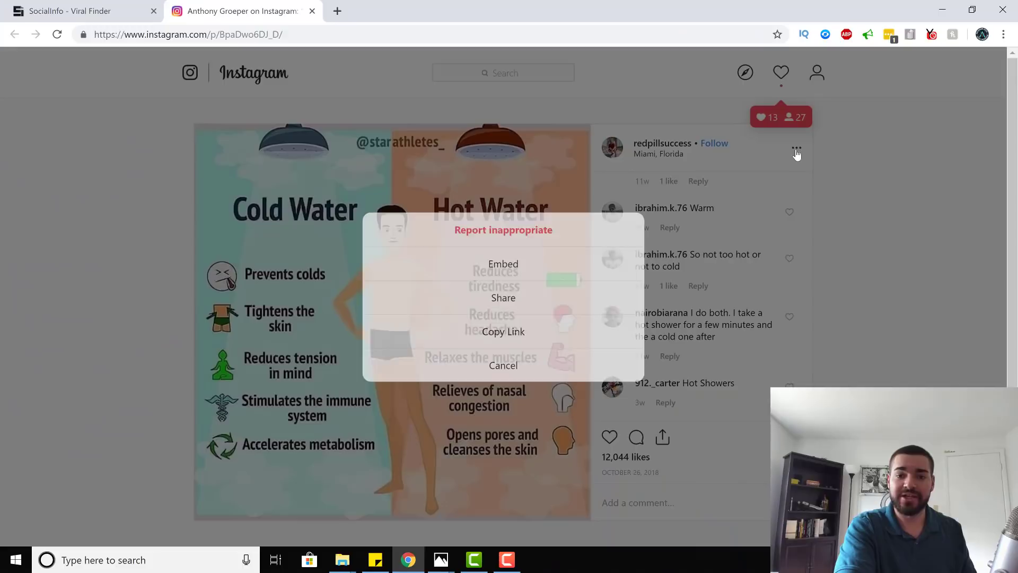
left_click(537, 329)
- Back in SocialInfo, paste the copied post link into the Download Media link field
left_click(61, 6)
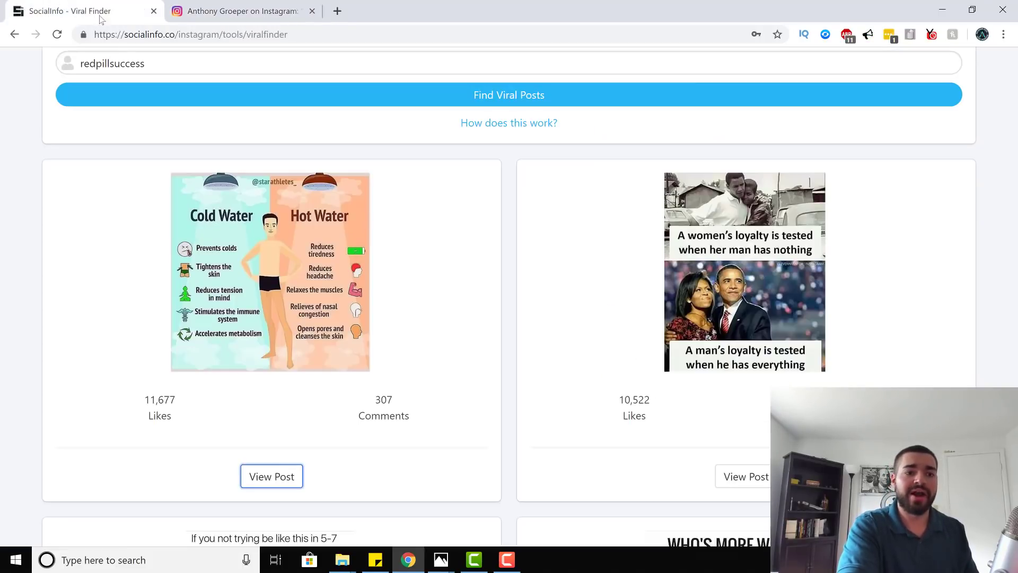
scroll(190, 95, "up", 3)
mouse_move(157, 80)
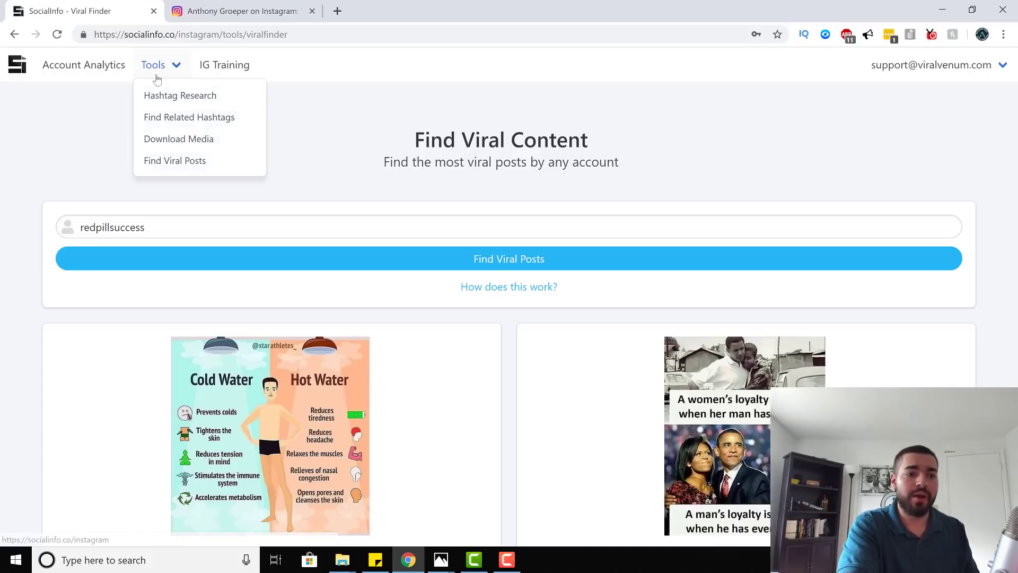
left_click(180, 139)
left_click(150, 221)
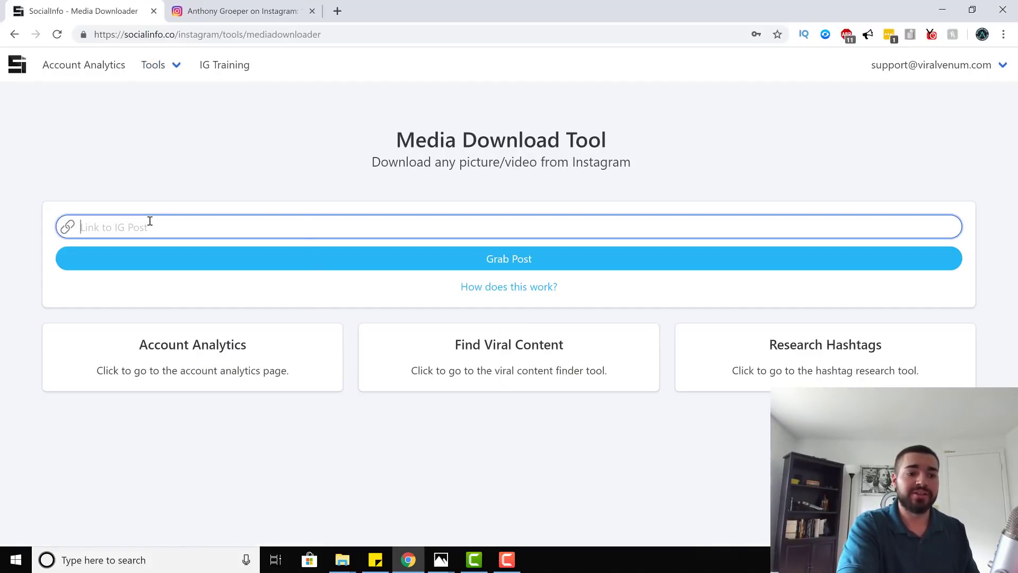
right_click(150, 221)
left_click(193, 317)
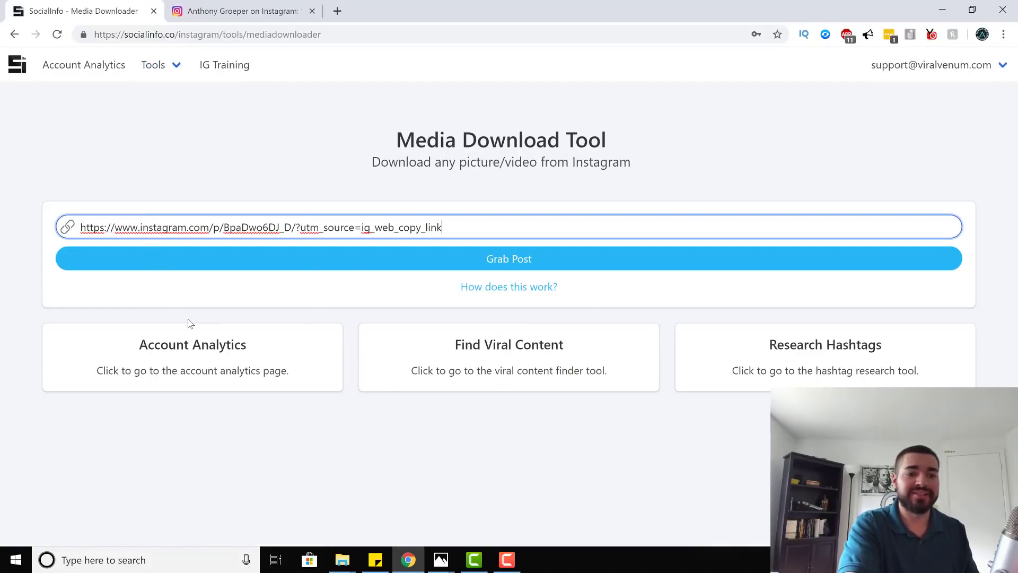
- Grab the post to display the Cold Water versus Hot Water image, without saving it
left_click(441, 260)
scroll(441, 271, "down", 5)
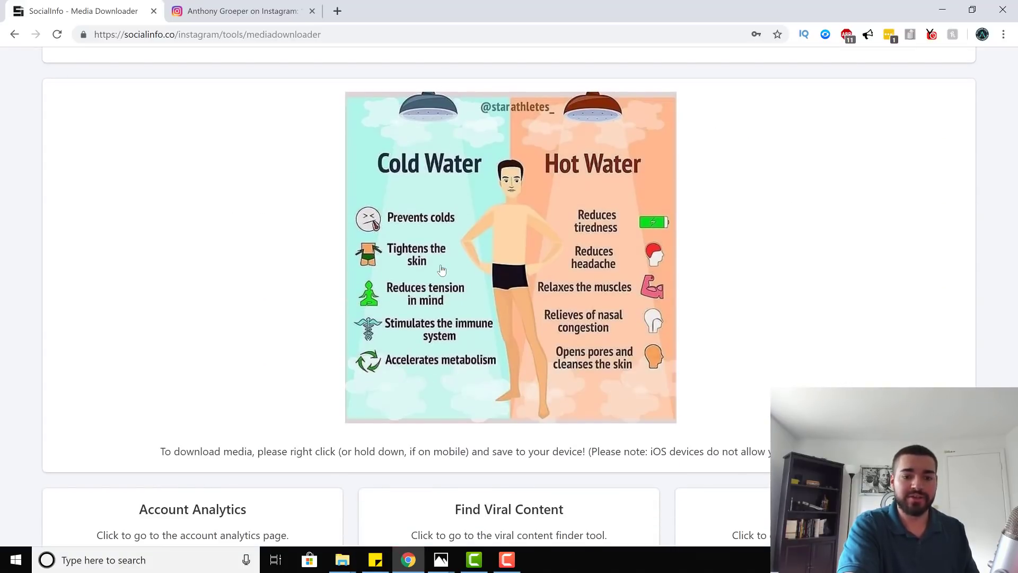
scroll(446, 272, "down", 1)
right_click(486, 277)
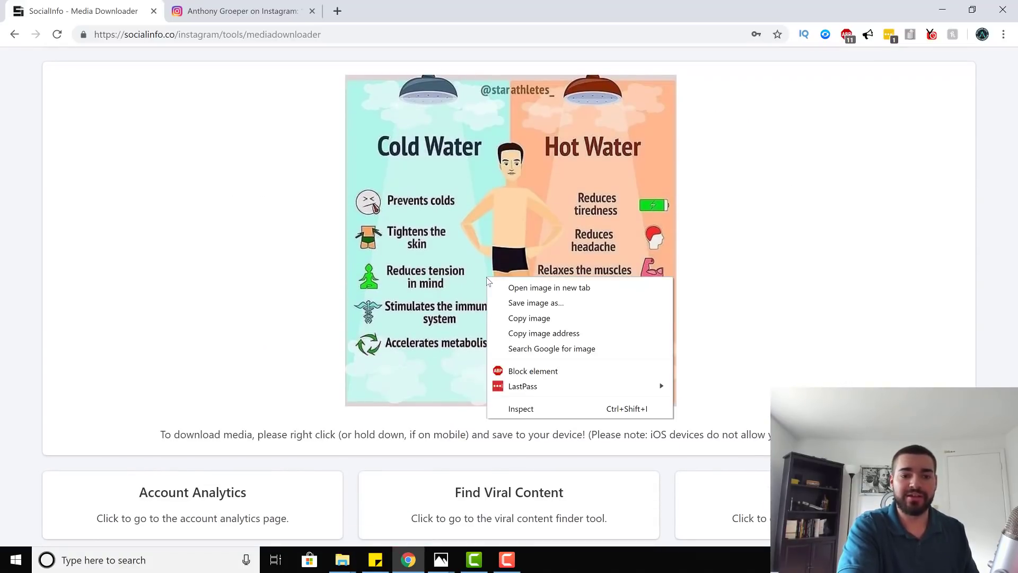
left_click(896, 186)
scroll(896, 185, "up", 3)
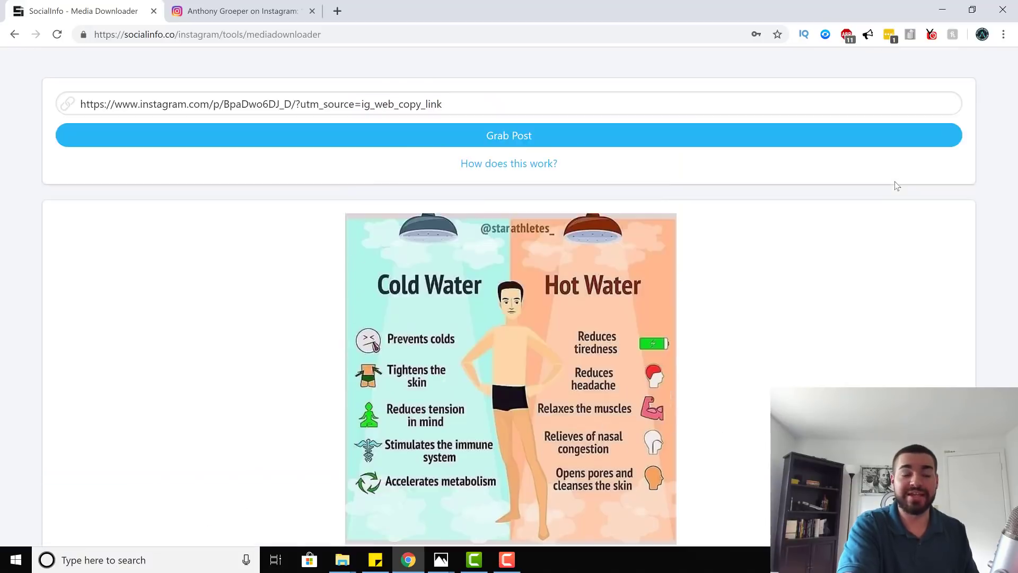
scroll(896, 185, "up", 2)
mouse_move(187, 65)
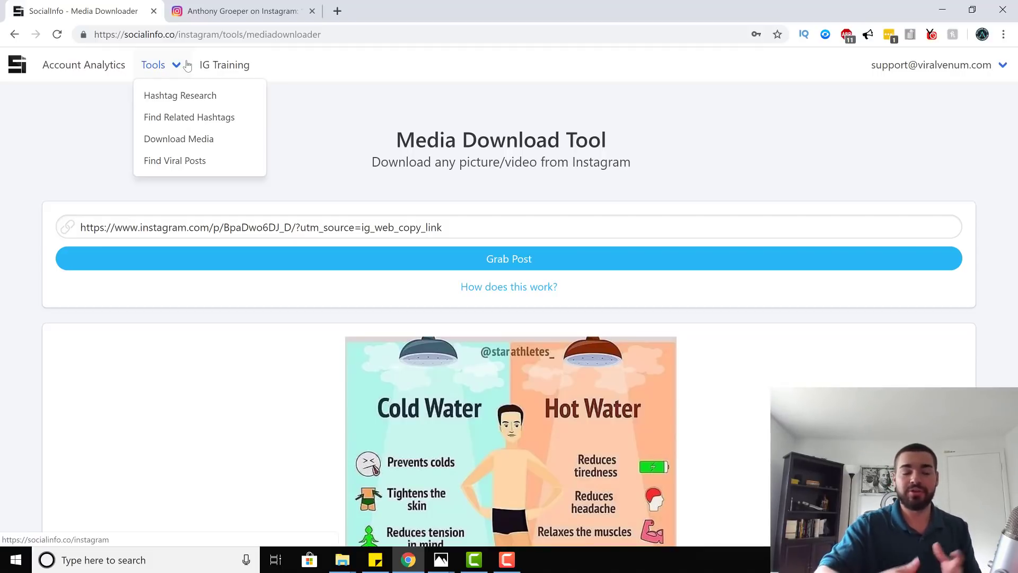
- Open Find Viral Posts from the Tools menu
left_click(174, 161)
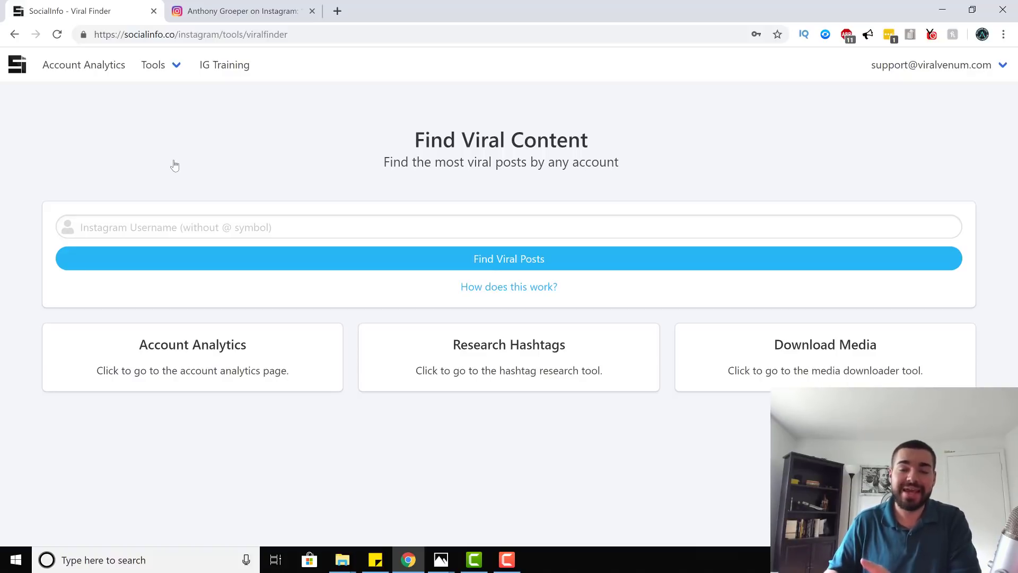
- Search the most viral posts for the redpillsuccess account
left_click(188, 226)
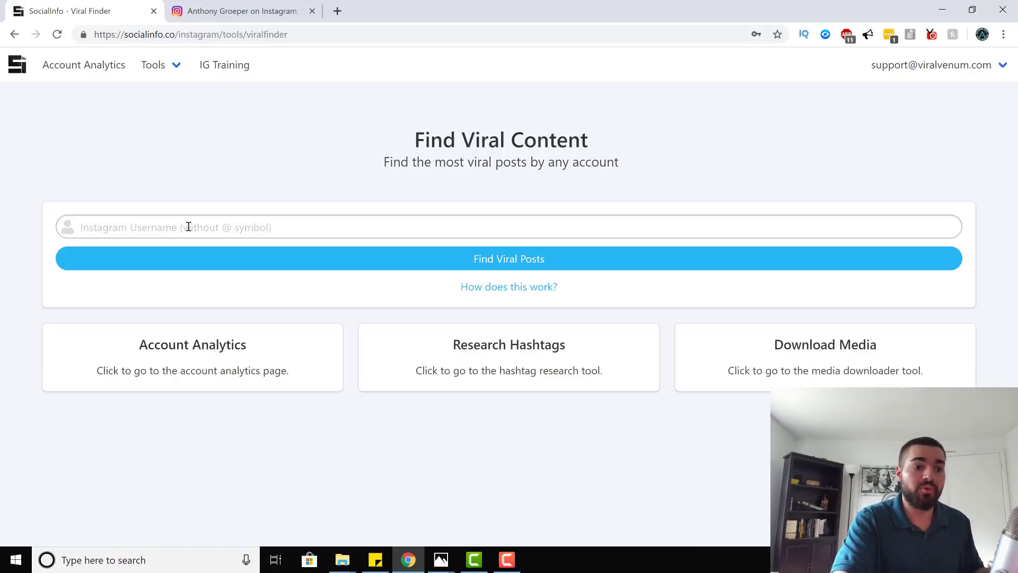
type("r")
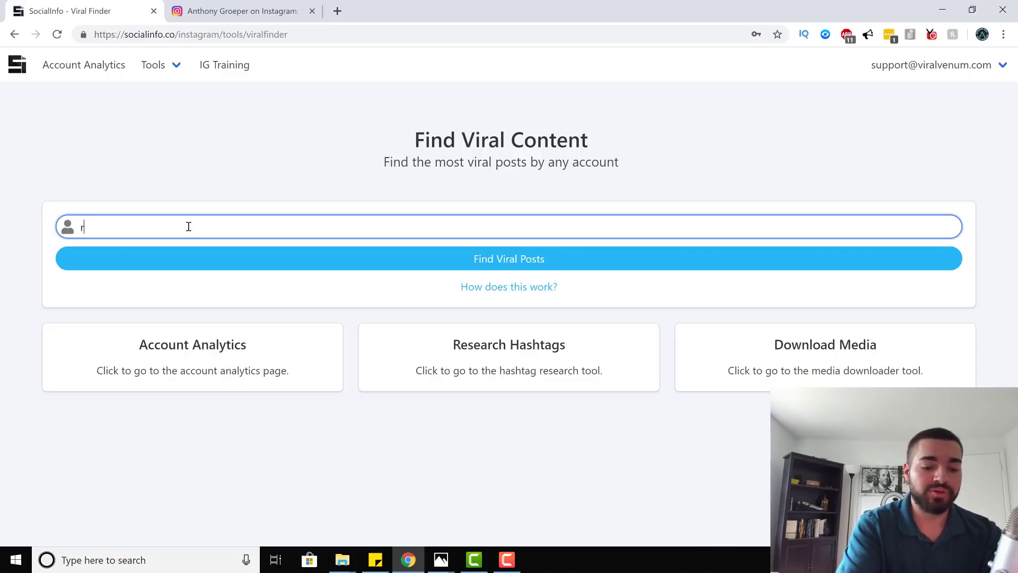
type("edpillsuccess")
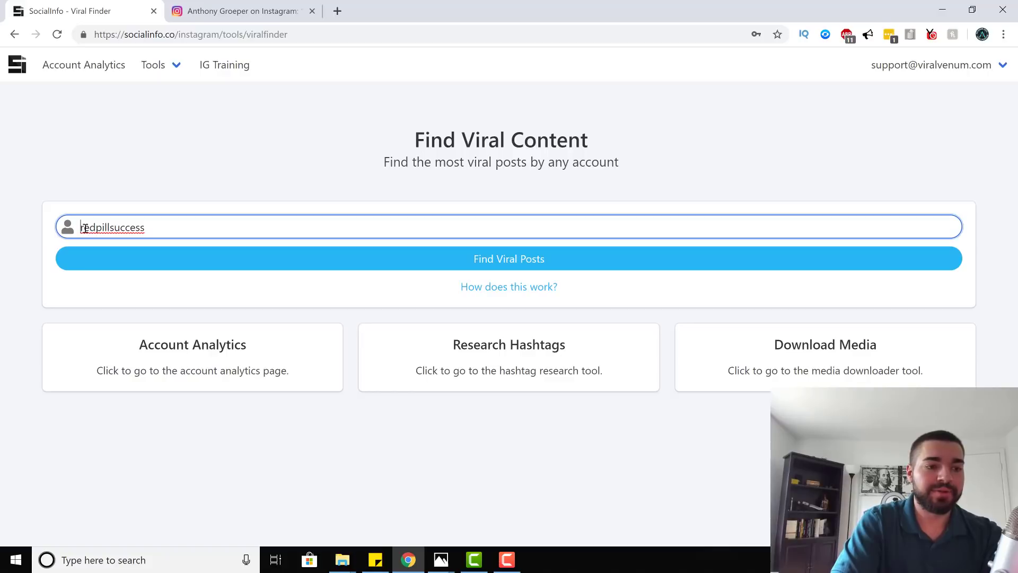
type("@")
left_click(118, 257)
scroll(40, 288, "down", 2)
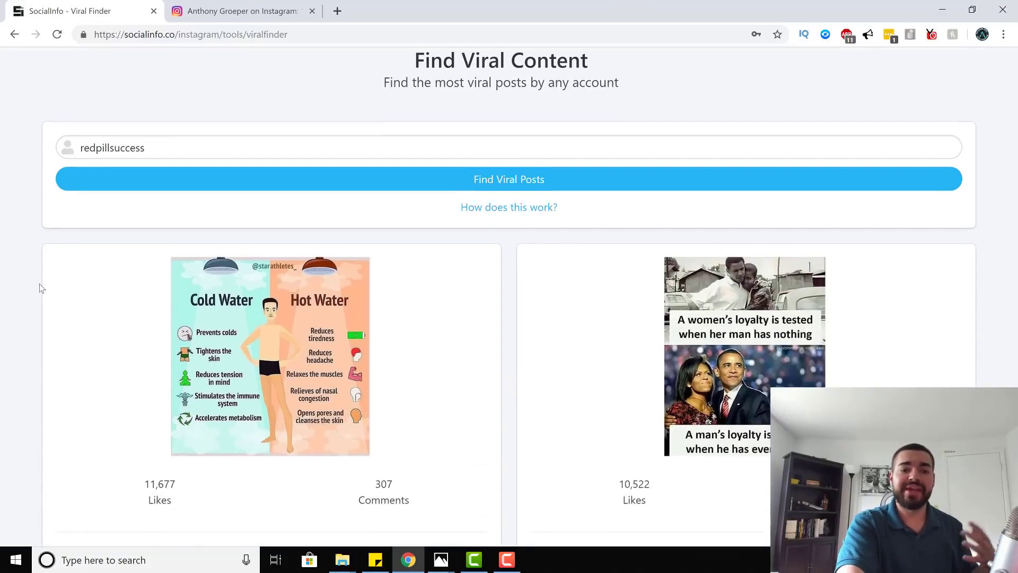
scroll(41, 288, "down", 1)
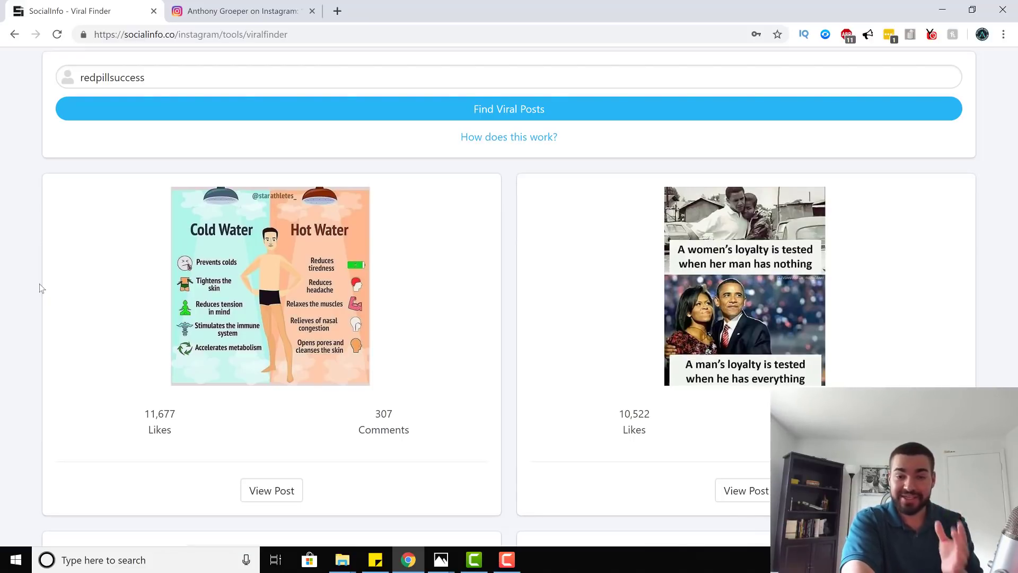
scroll(41, 288, "down", 2)
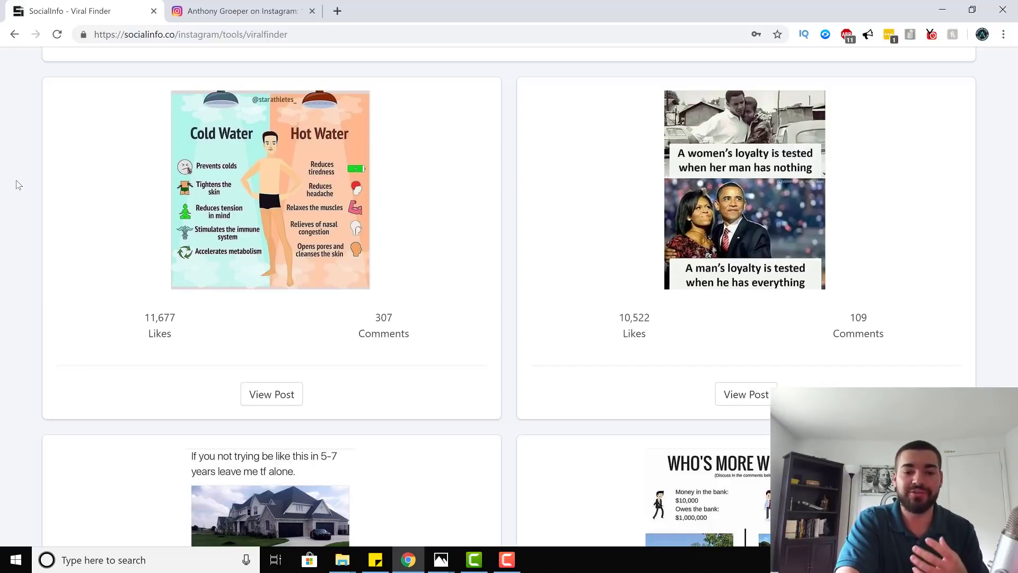
- Scroll through the viral post results, then return to the Account Analytics home page
scroll(19, 184, "down", 5)
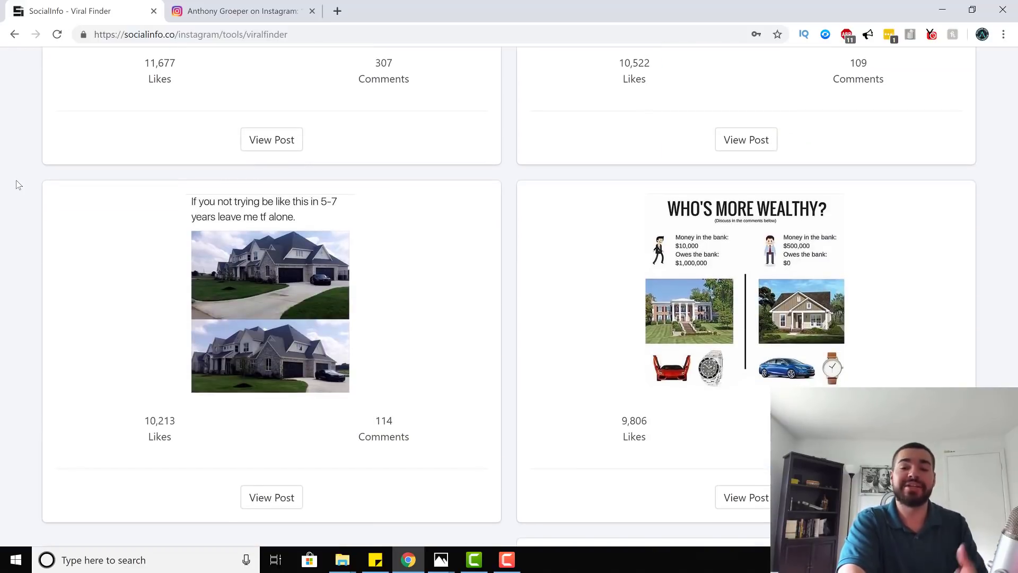
scroll(19, 185, "down", 4)
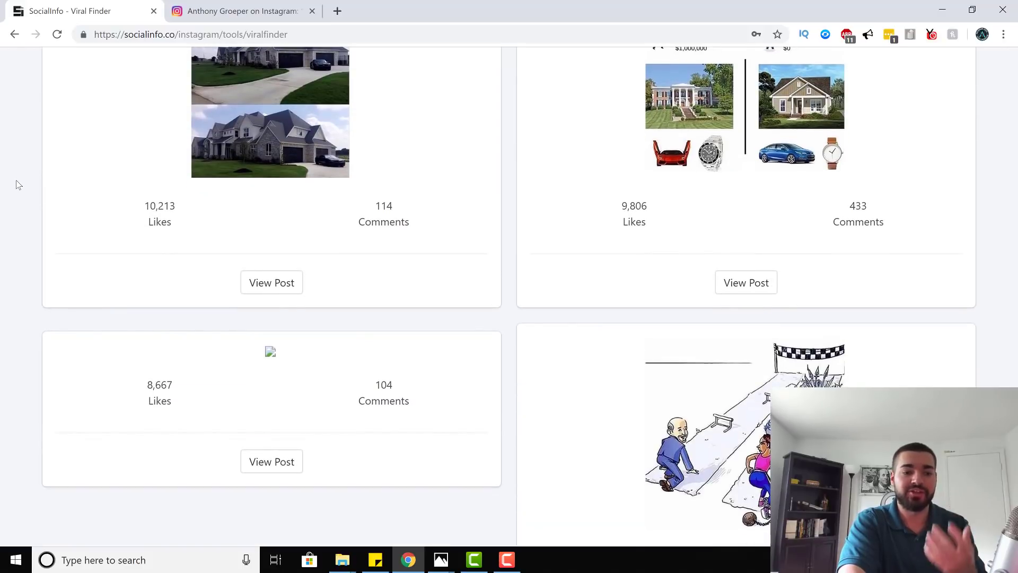
scroll(18, 185, "down", 3)
scroll(18, 184, "up", 1)
scroll(18, 185, "down", 4)
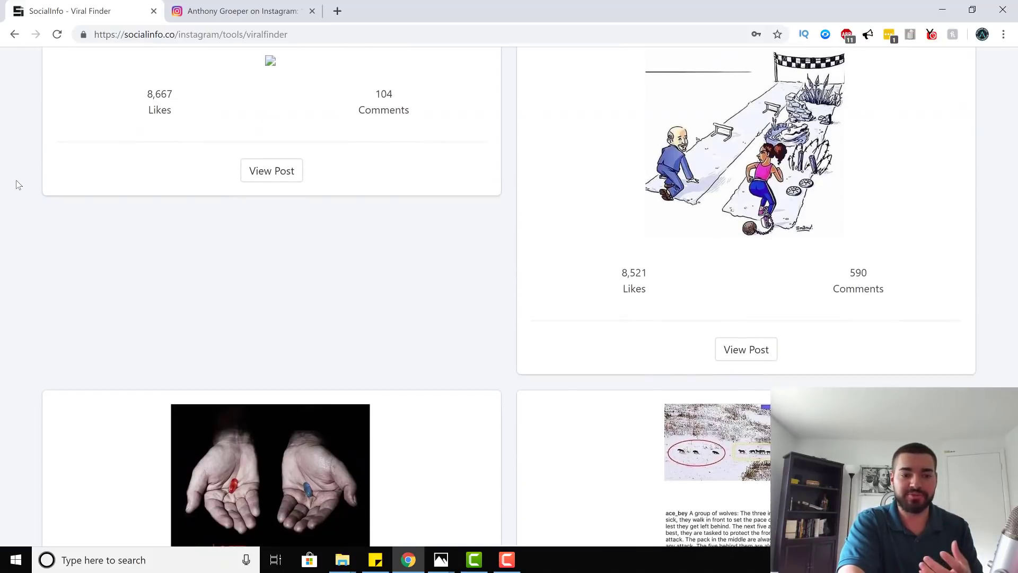
scroll(19, 185, "down", 3)
scroll(19, 185, "up", 15)
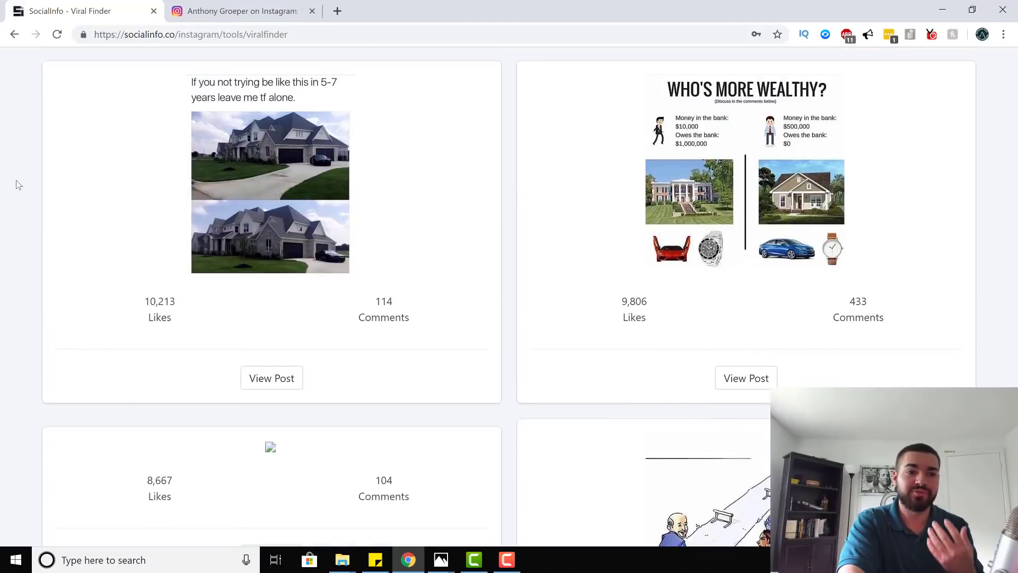
scroll(19, 184, "up", 4)
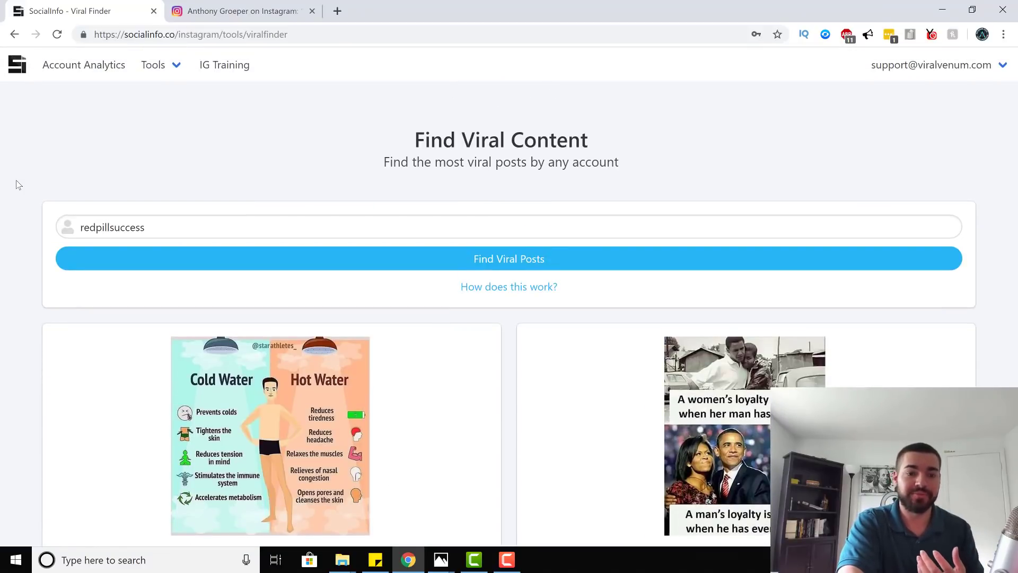
left_click(18, 75)
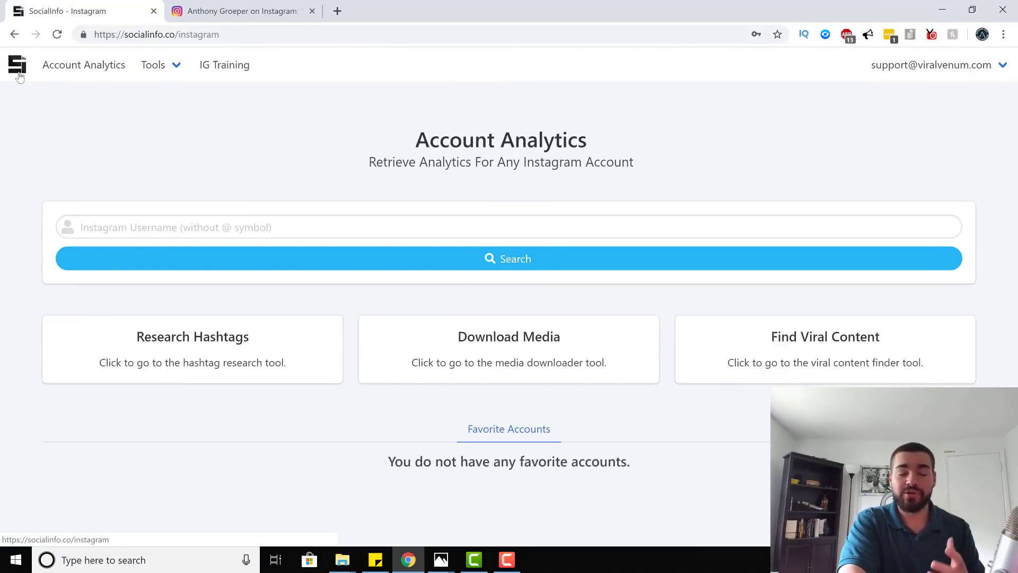